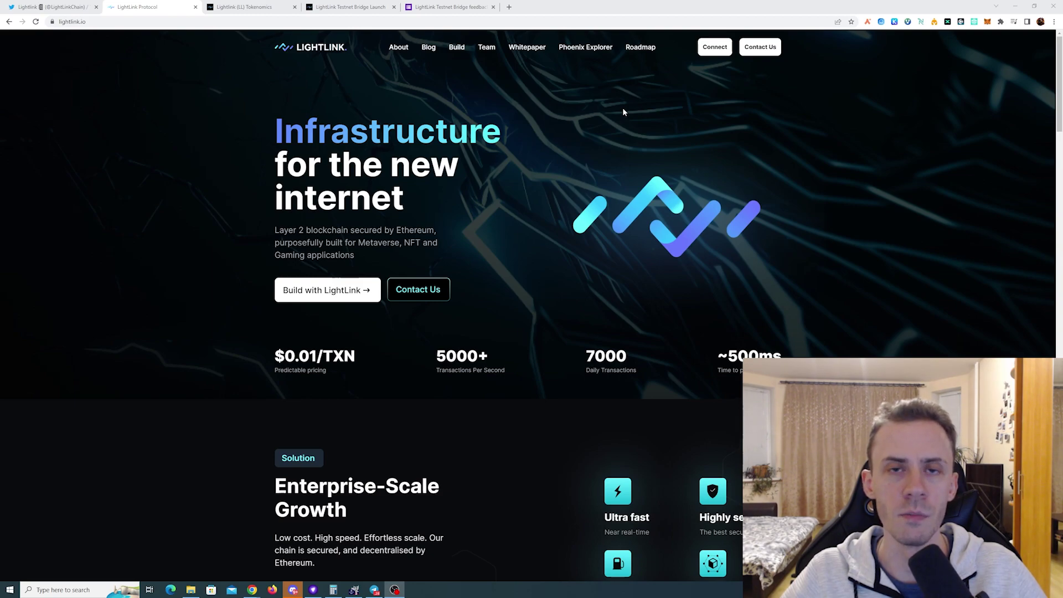
# Step: Switch to the Lightlink (LL) Tokenomics blog tab
pyautogui.hotkey('ctrl', 'Tab')
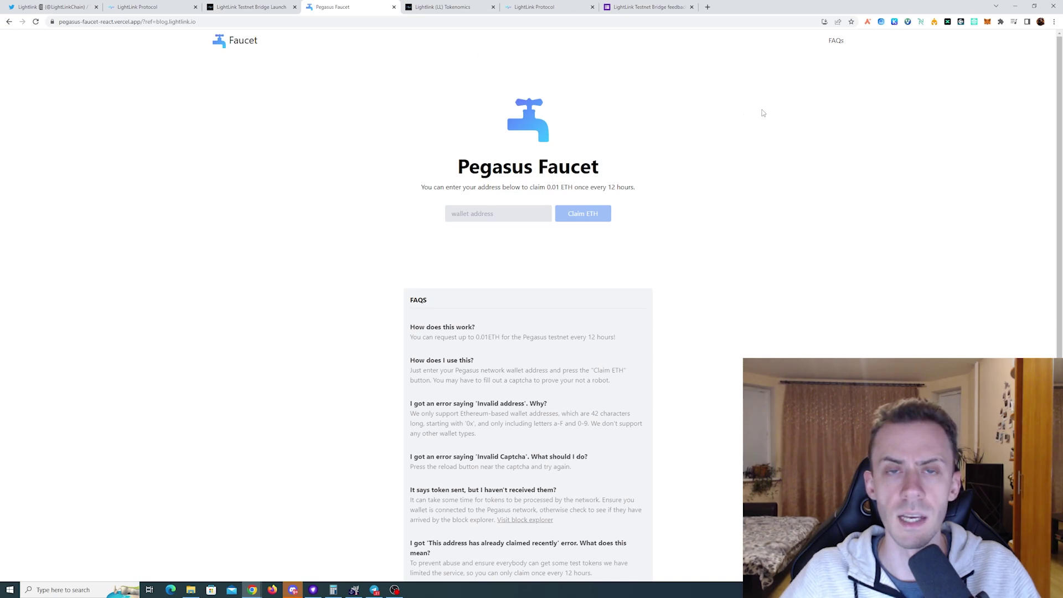
# Step: Check the wallet, then paste its address into Pegasus Faucet and request the 0.01 ETH claim
pyautogui.click(987, 21)
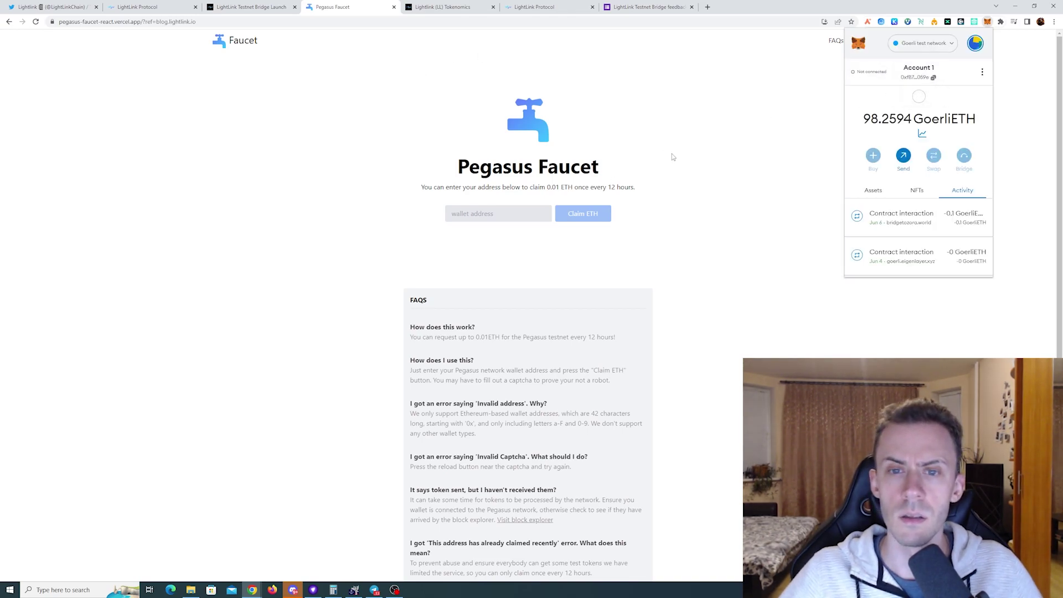
pyautogui.click(543, 215)
pyautogui.hotkey('ctrl', 'v')
pyautogui.click(579, 214)
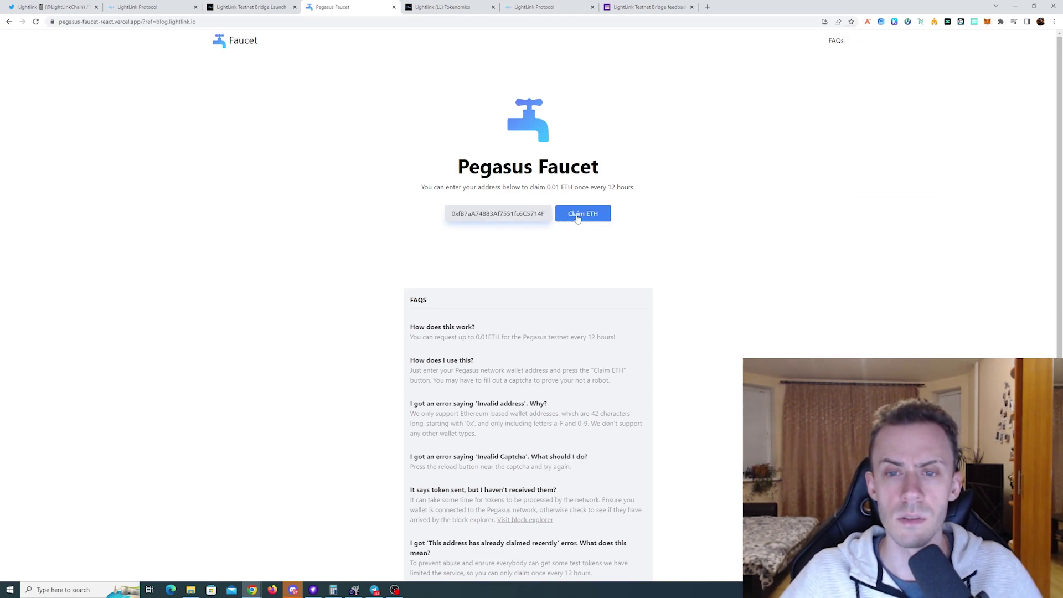
# Step: Enter the captcha digits to receive 0.01 ETH, then move to the LightLink bridge tab
pyautogui.click(542, 197)
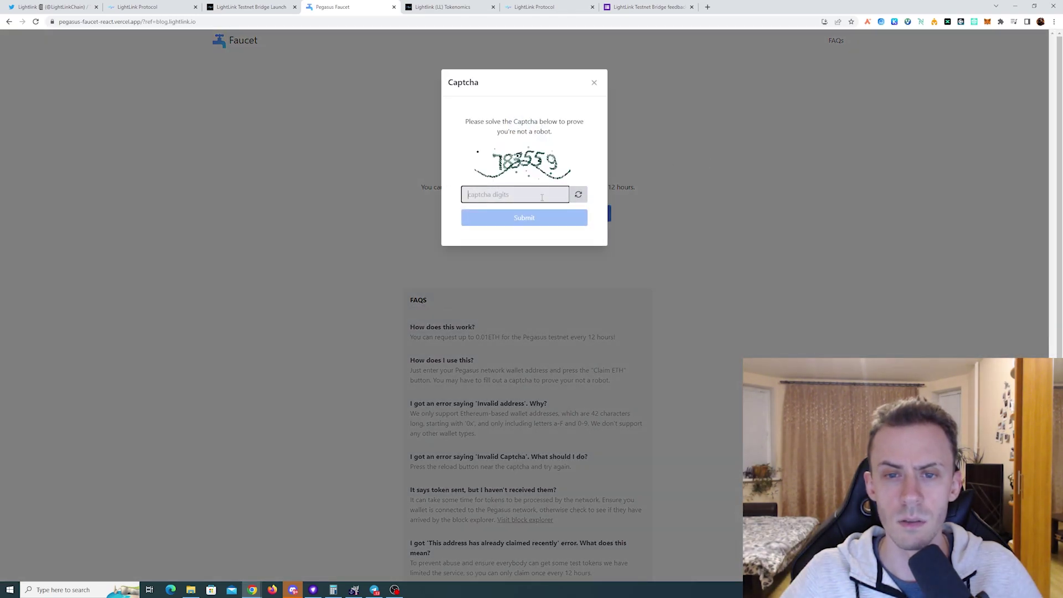
pyautogui.write('783559')
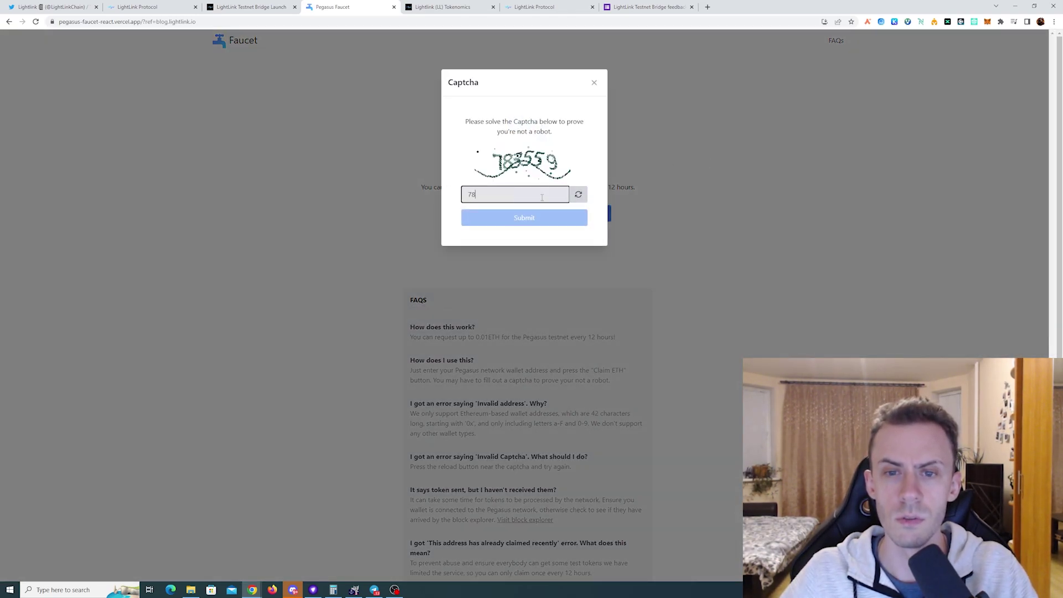
pyautogui.click(537, 216)
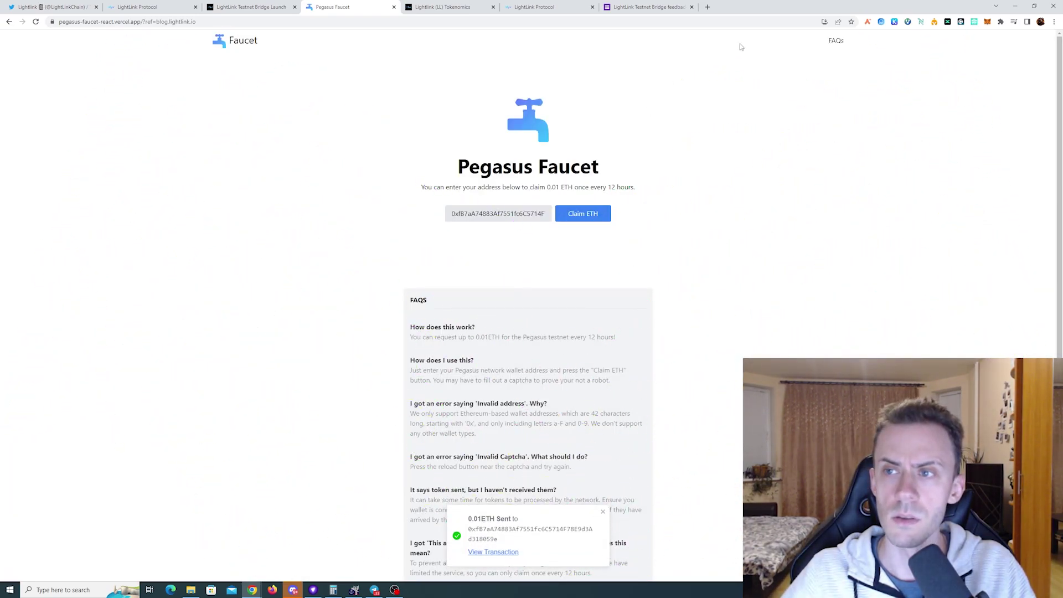
pyautogui.hotkey('ctrl', 'Tab')
pyautogui.hotkey('ctrl', 'Tab')
# Step: Connect MetaMask to LightLink Bridge and reverse the direction to start from Pegasus
pyautogui.click(704, 47)
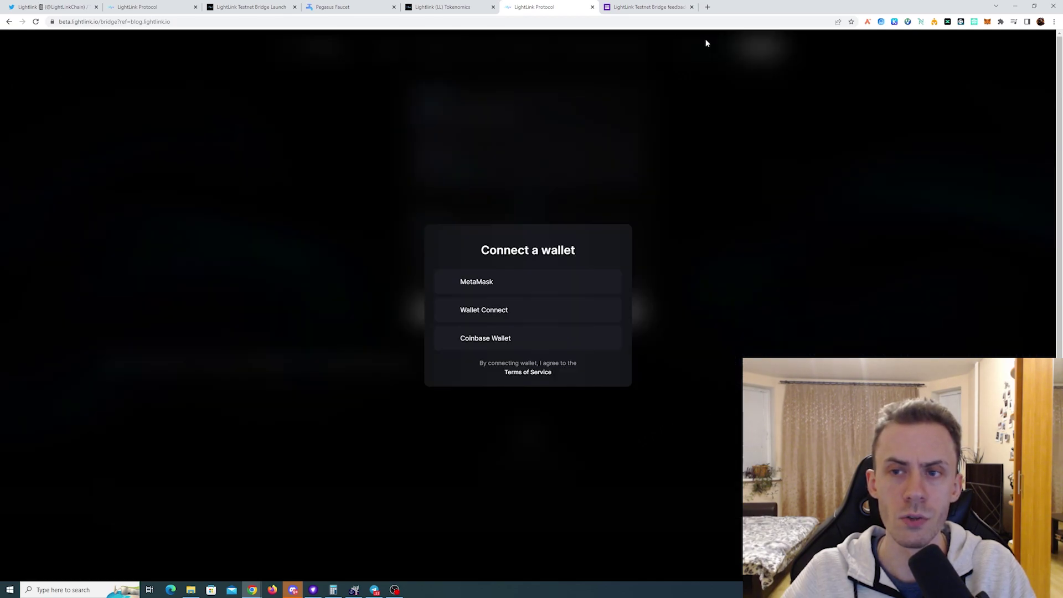
pyautogui.click(526, 281)
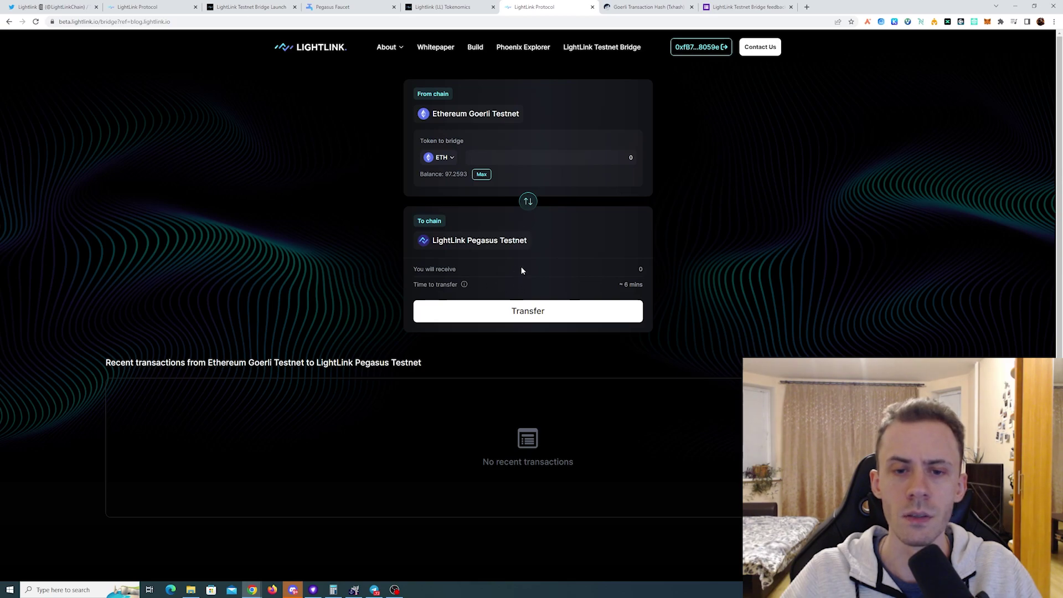
pyautogui.click(529, 202)
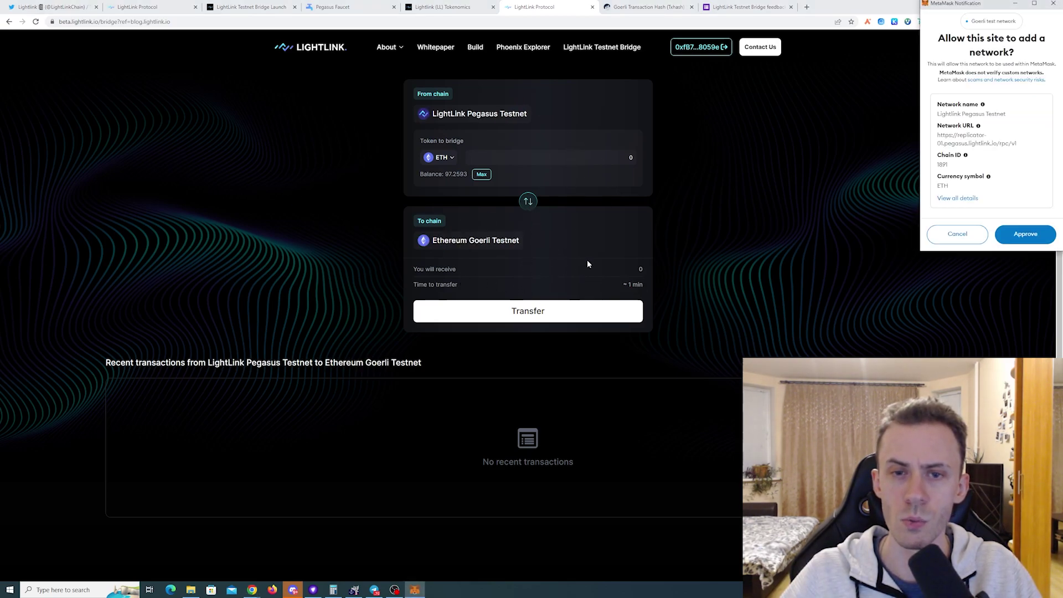
# Step: Add and switch the wallet to Pegasus Testnet, then confirm its 0.01 ETH balance
pyautogui.click(1034, 235)
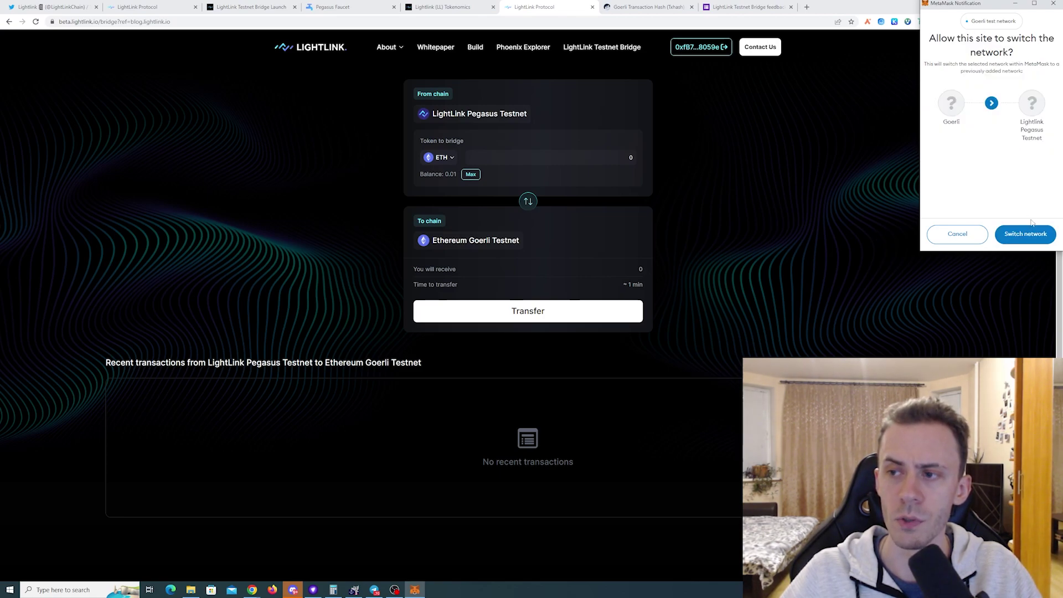
pyautogui.click(1030, 234)
pyautogui.click(988, 21)
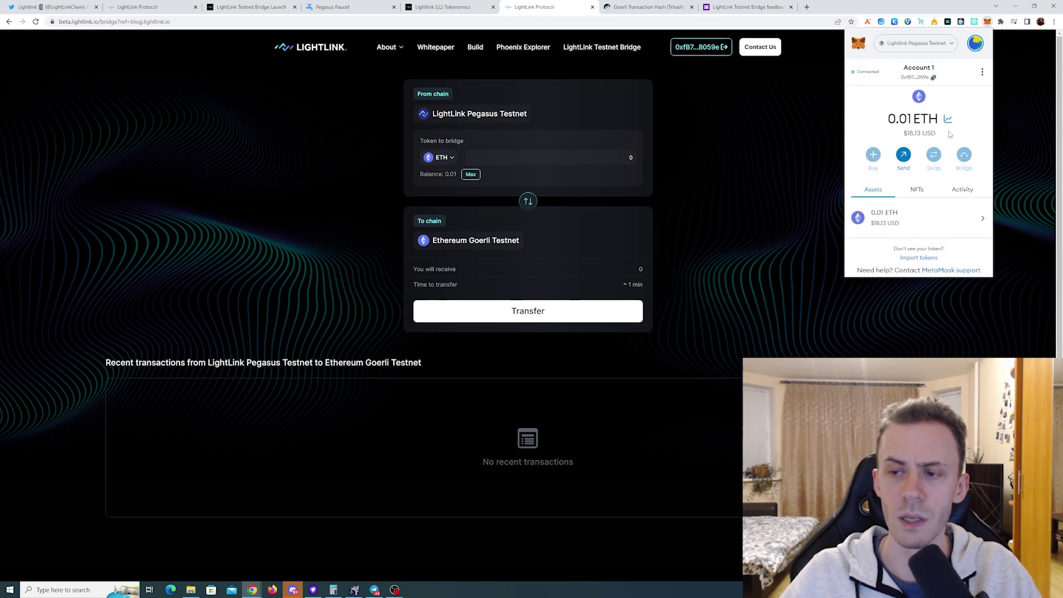
# Step: Bridge 1 ETH from Goerli to Pegasus, confirming the transfer on the bridge and in MetaMask
pyautogui.click(527, 201)
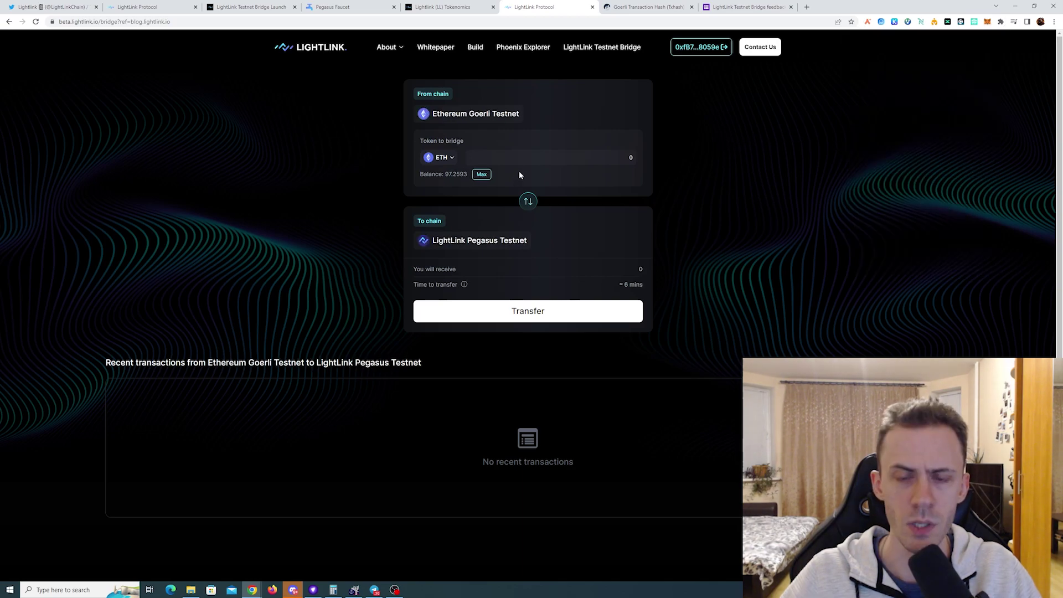
pyautogui.click(618, 158)
pyautogui.write('1')
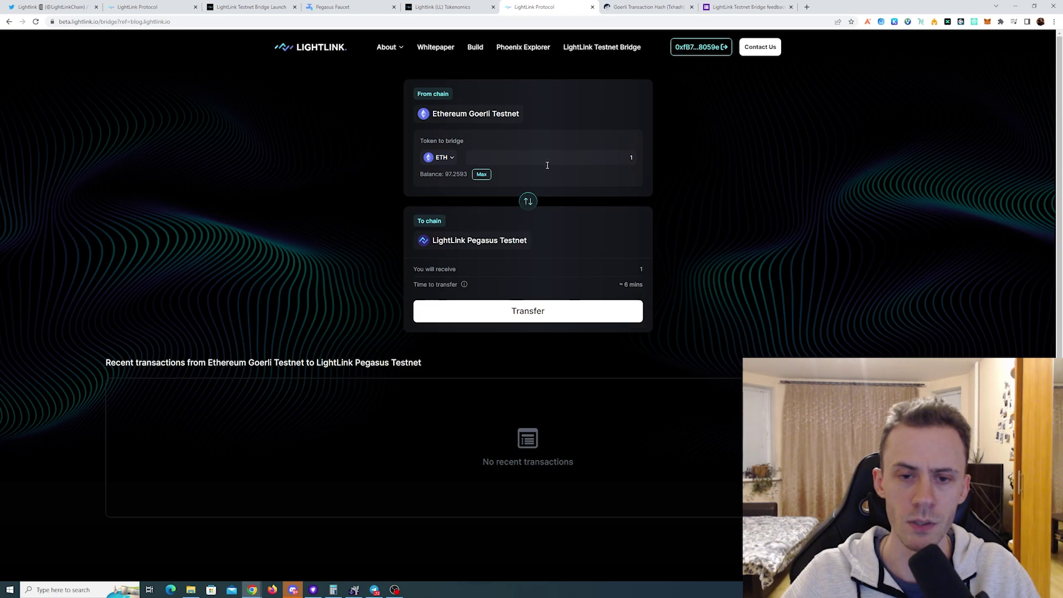
pyautogui.click(546, 311)
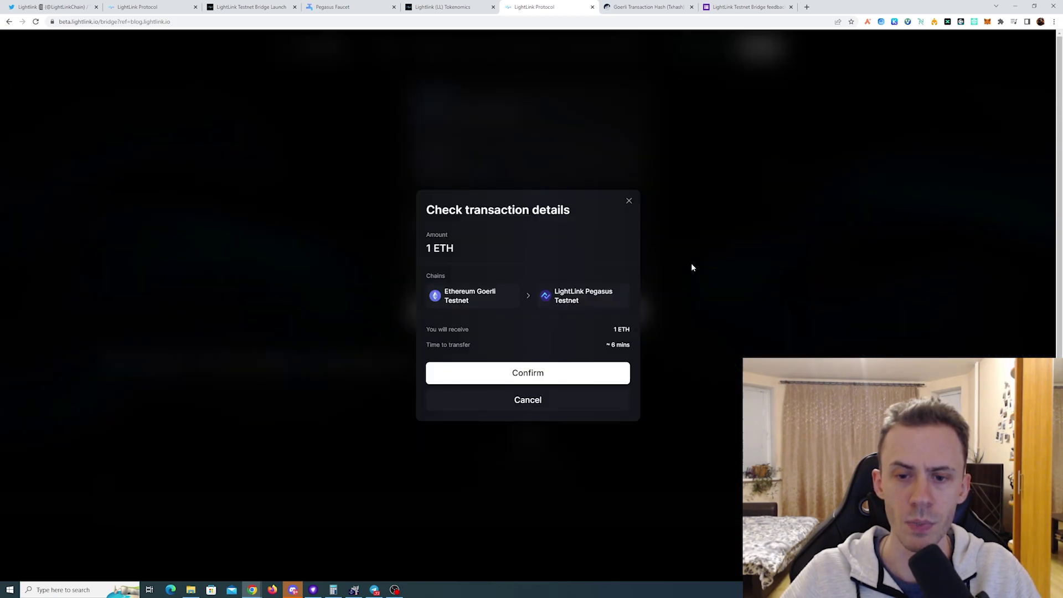
pyautogui.click(556, 379)
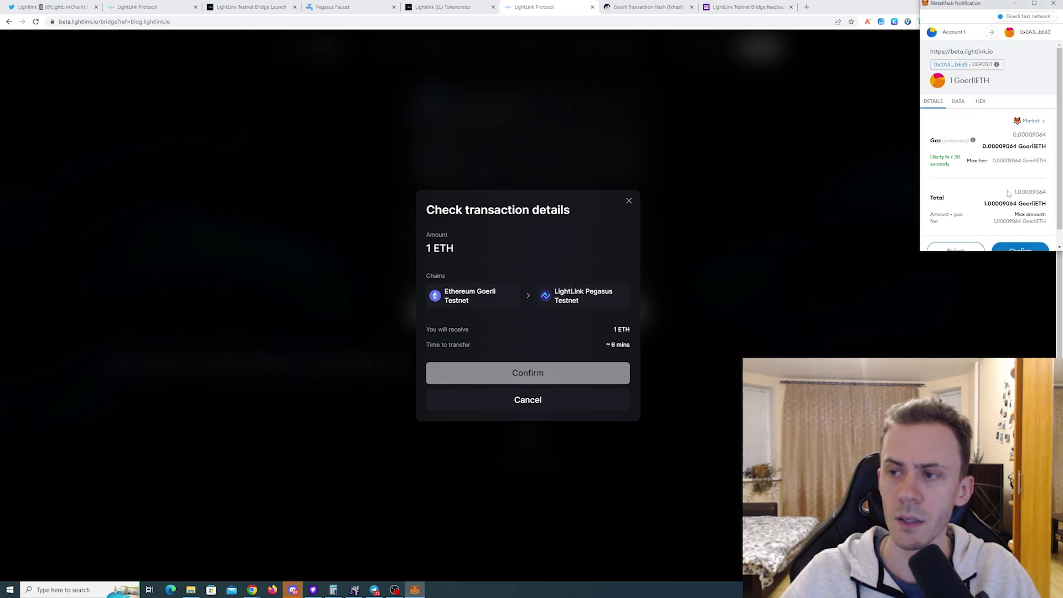
pyautogui.click(1025, 235)
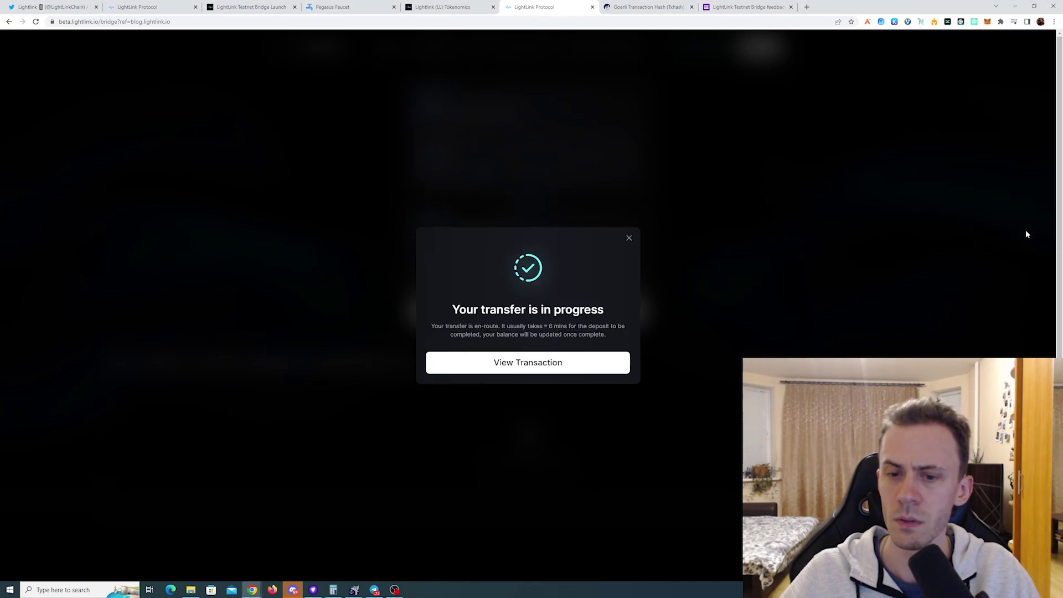
# Step: Inspect the pending 1 ETH transaction on Goerli Etherscan, then return to the bridge tab
pyautogui.click(565, 363)
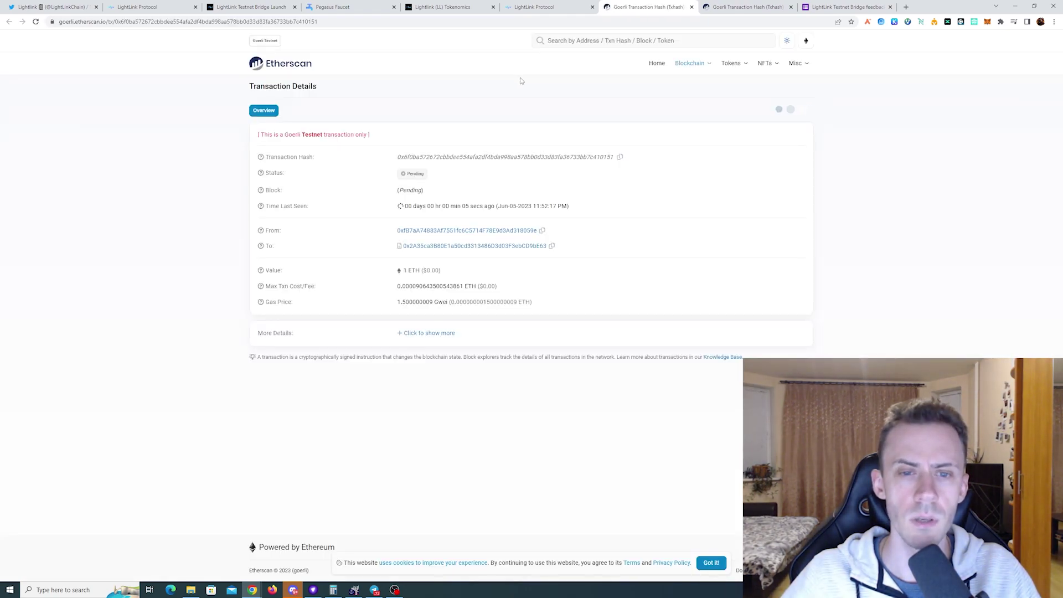
pyautogui.hotkey('ctrl', 'shift', 'Tab')
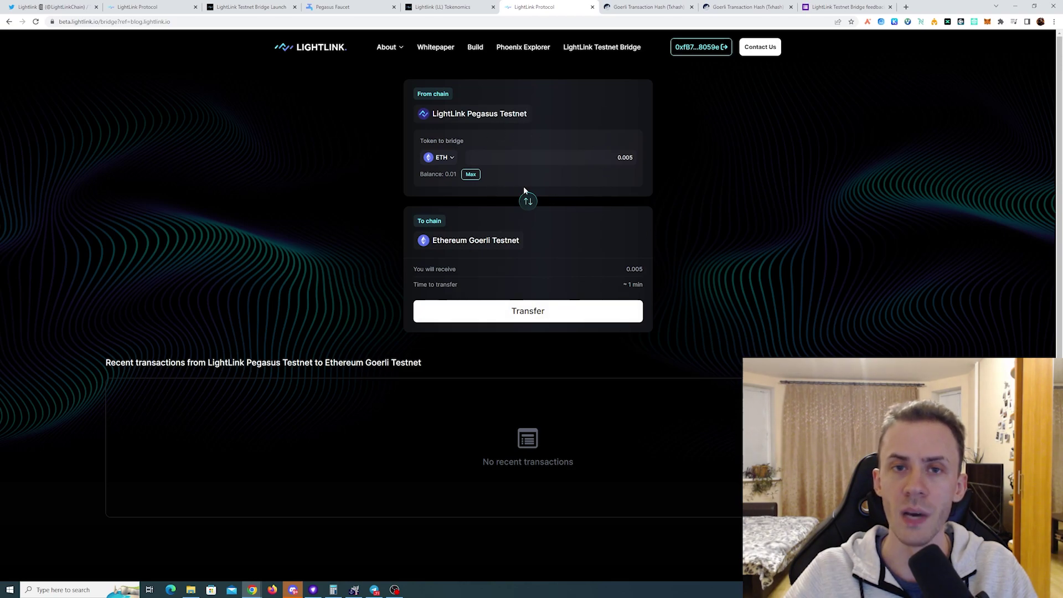
# Step: Read through the feedback form's questions, stopping at the mainnet wallet address answer field
pyautogui.click(808, 11)
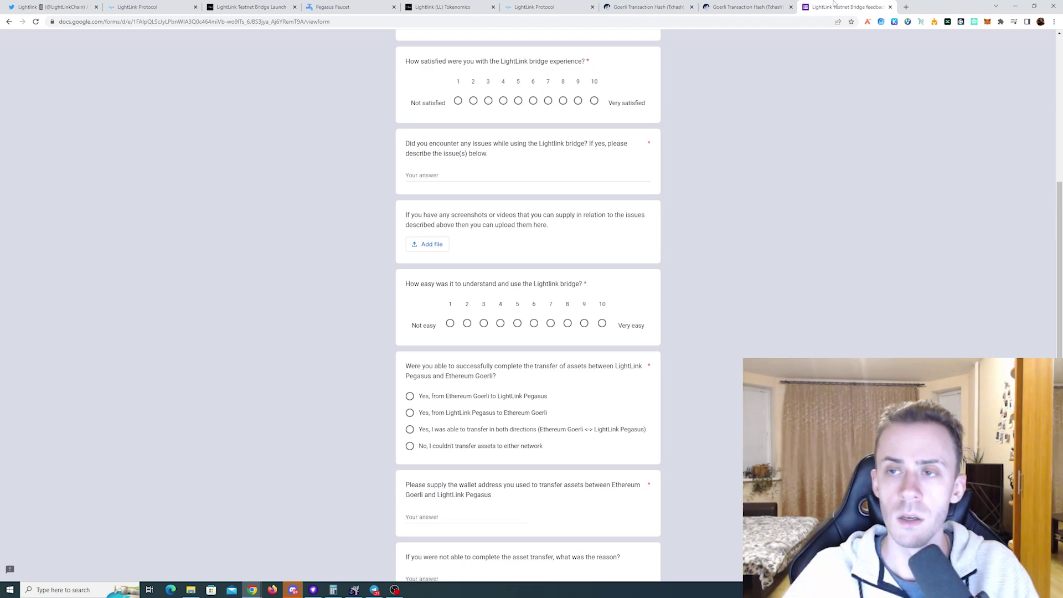
pyautogui.scroll(6, 523, 166)
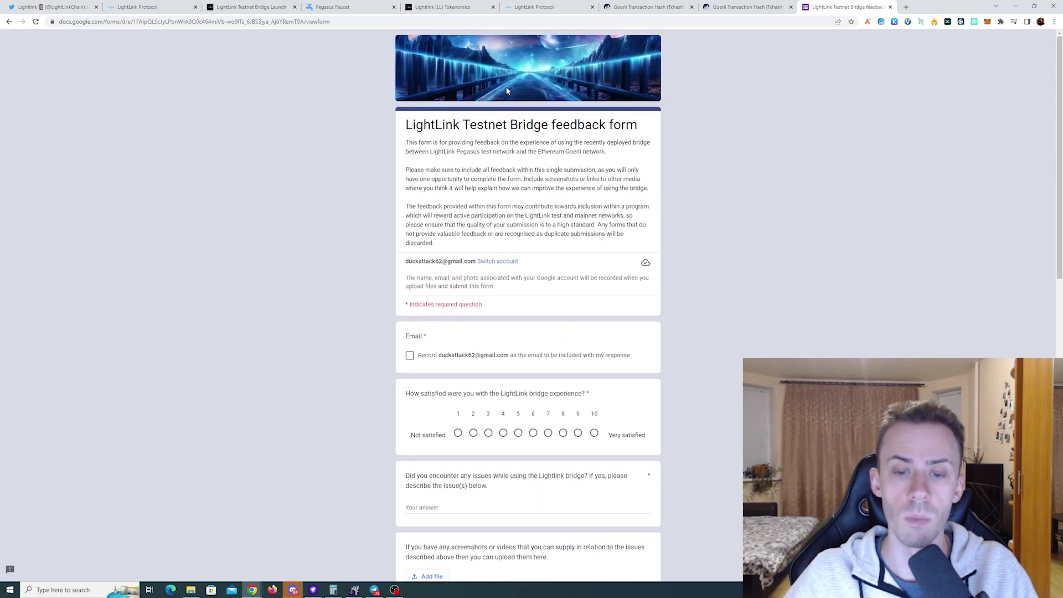
pyautogui.scroll(-4, 507, 90)
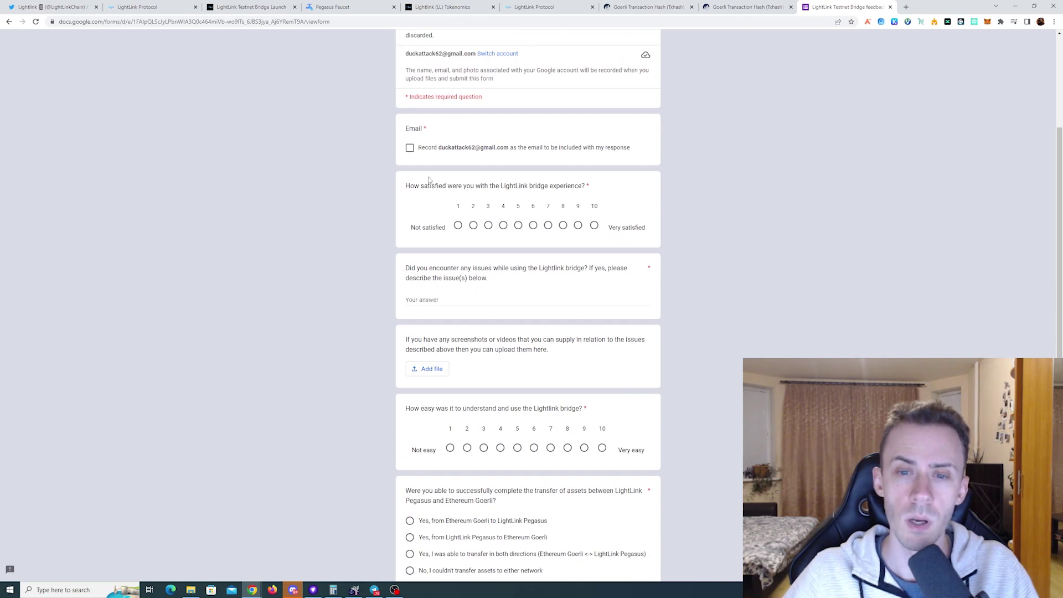
pyautogui.scroll(-2, 722, 196)
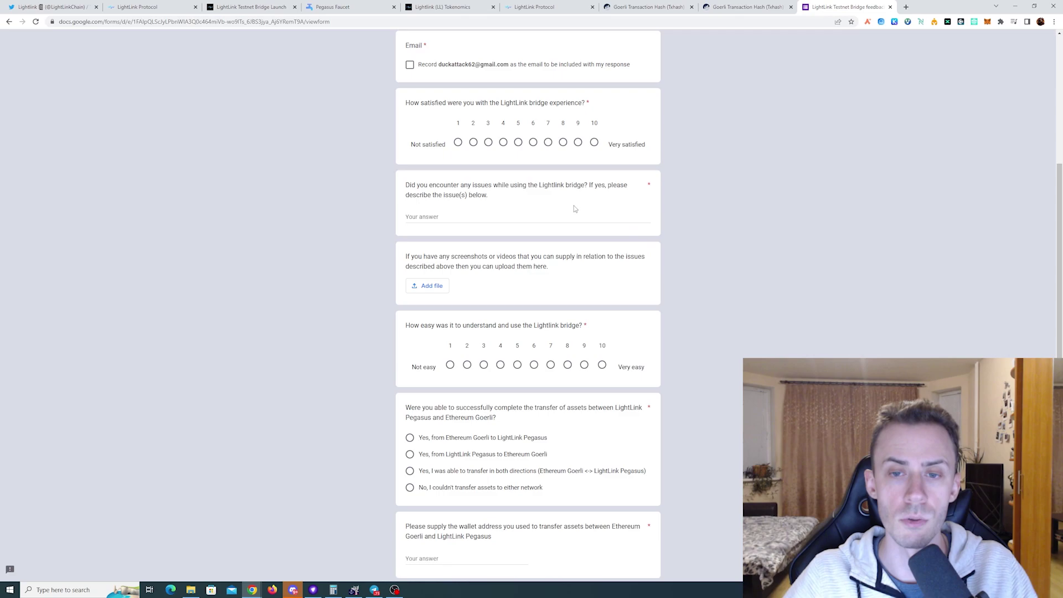
pyautogui.scroll(-2, 447, 192)
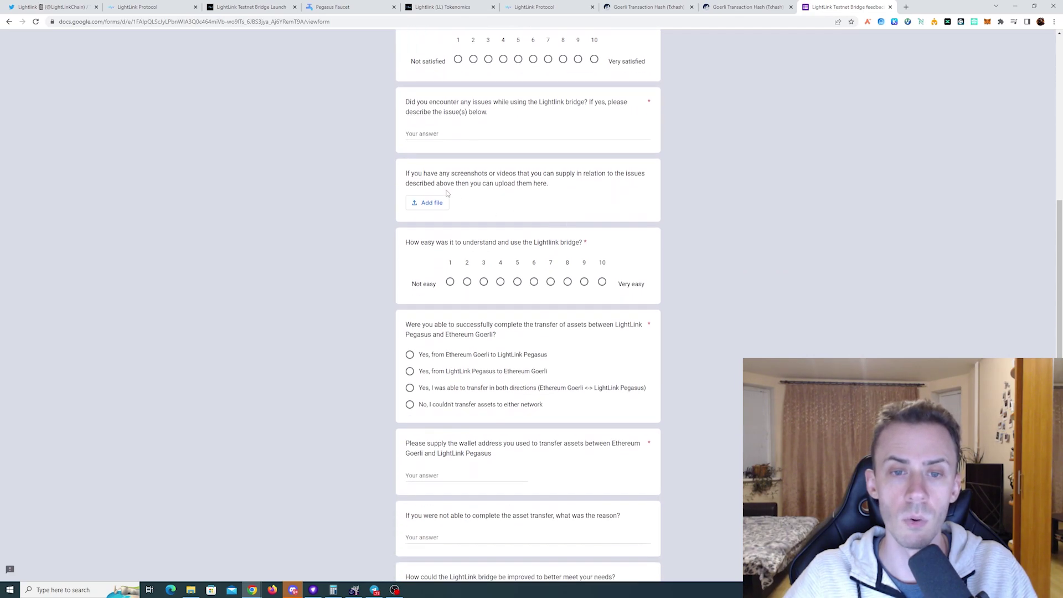
pyautogui.scroll(-1, 672, 199)
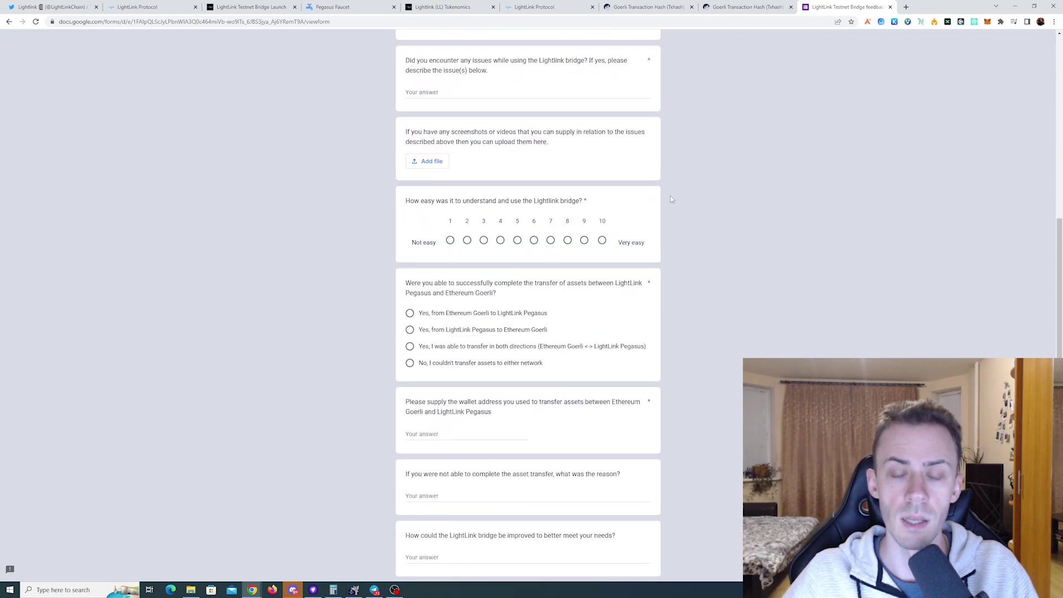
pyautogui.scroll(-2, 720, 243)
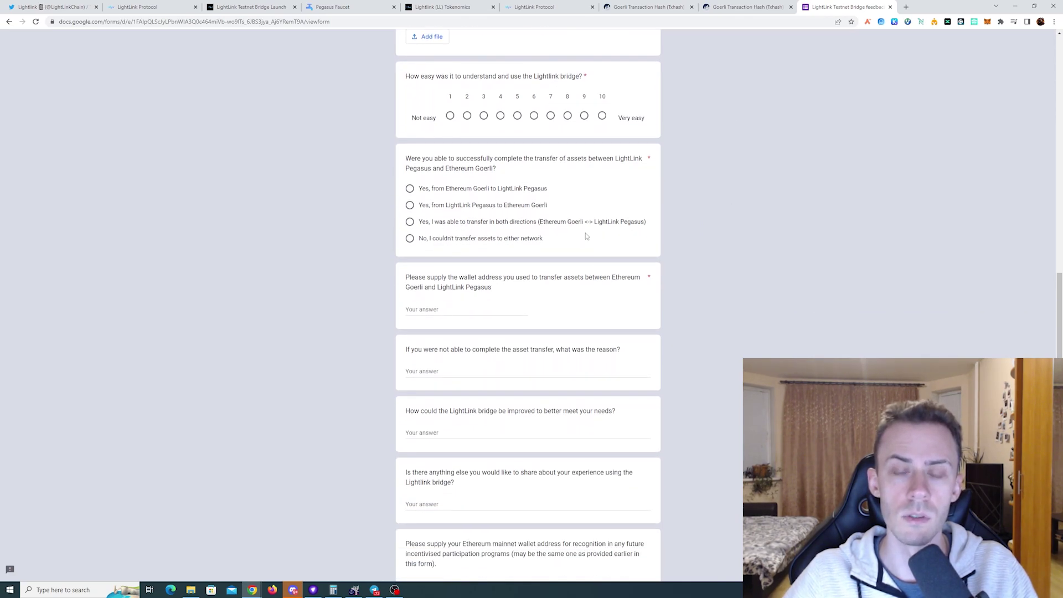
pyautogui.scroll(-1, 613, 199)
pyautogui.scroll(-1, 613, 200)
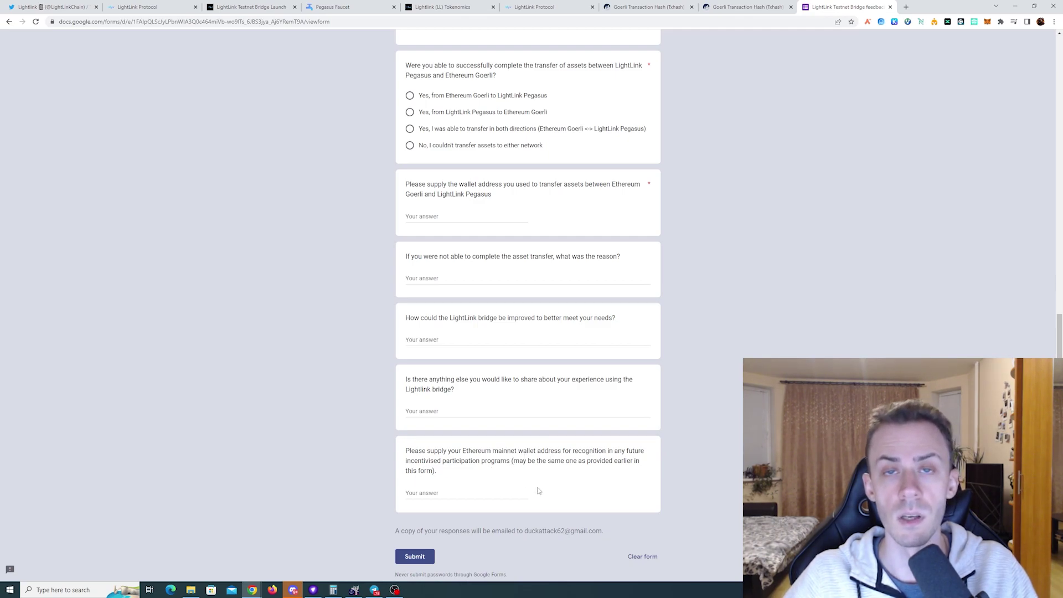
pyautogui.click(454, 491)
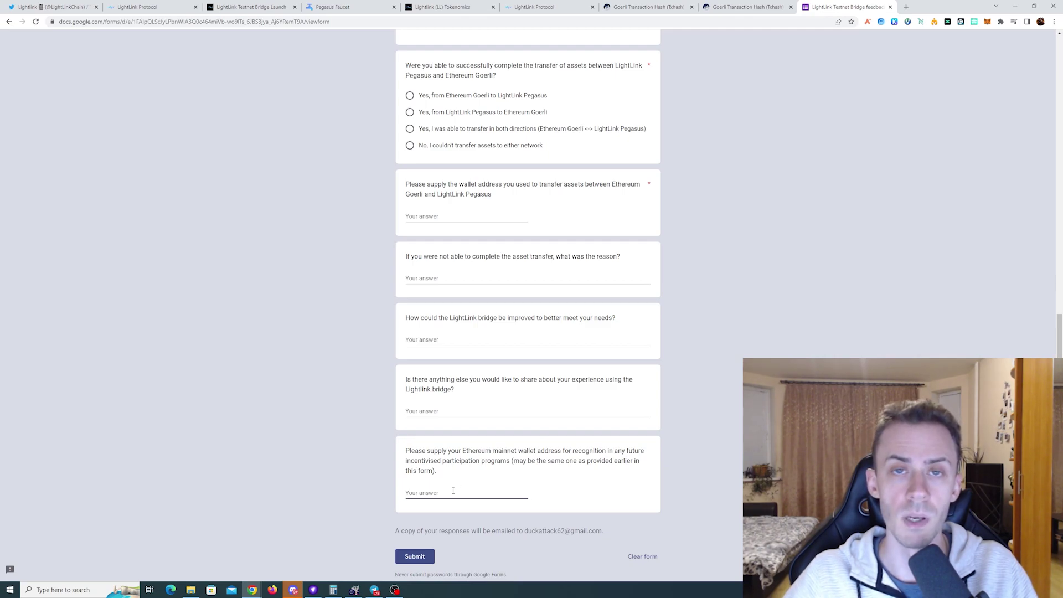
pyautogui.click(846, 178)
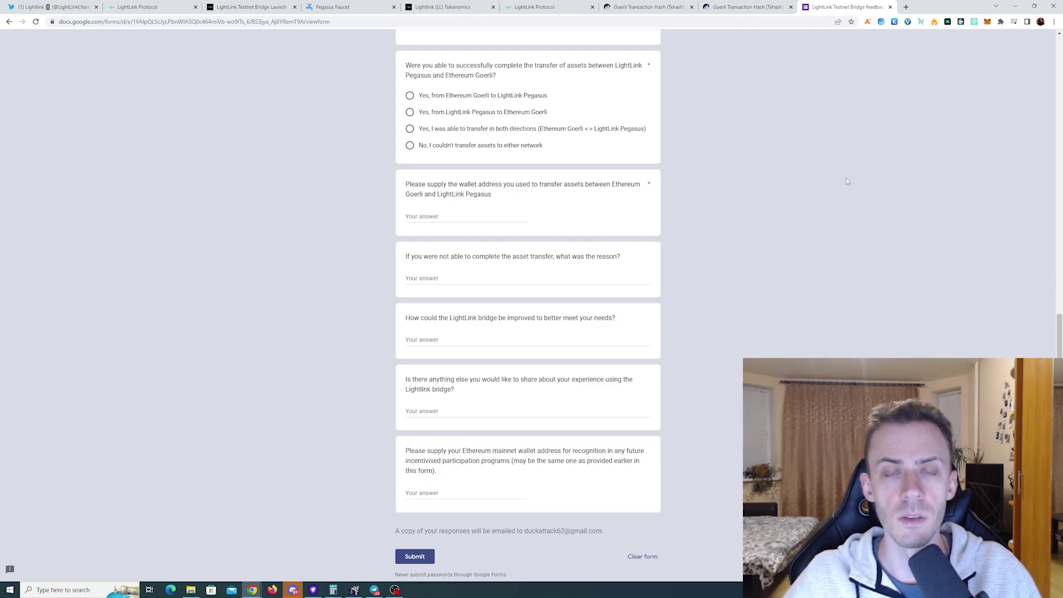